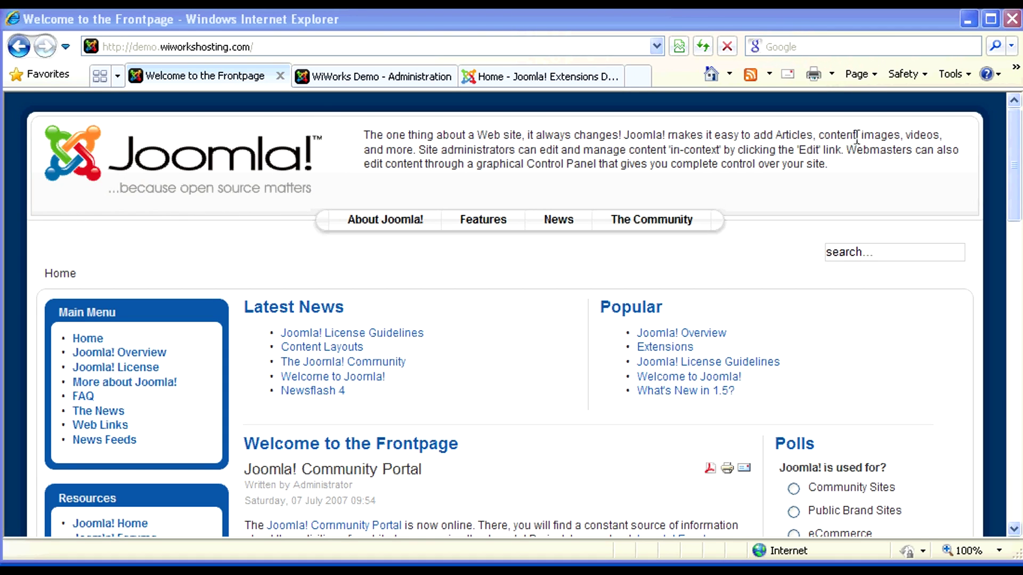
Step: Highlight 'online… through a constant source' and 'promises an interesting overview' in the article, then clear the selection
scroll(484, 491, down, 3)
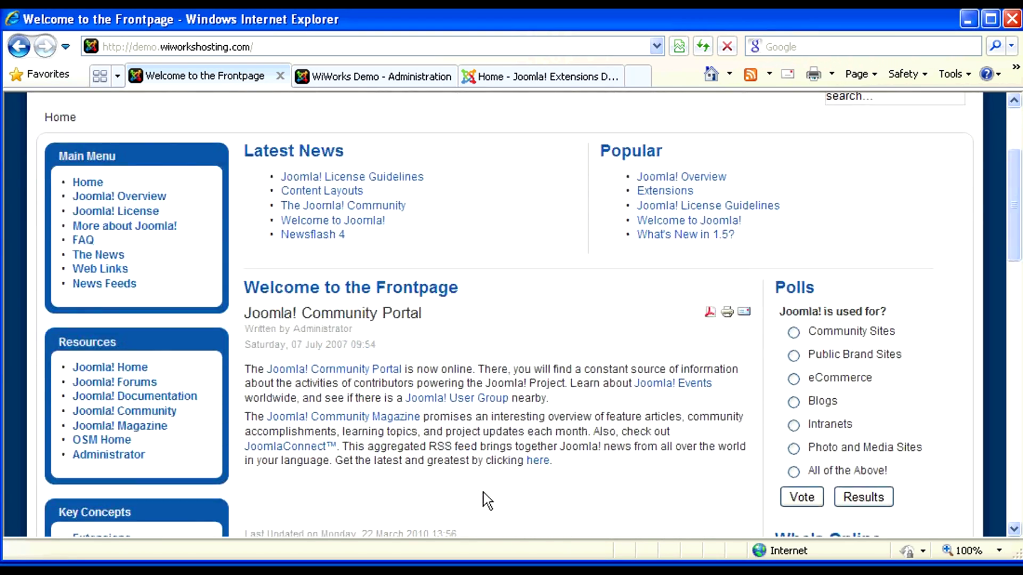
double_click(458, 367)
drag(458, 367, 666, 371)
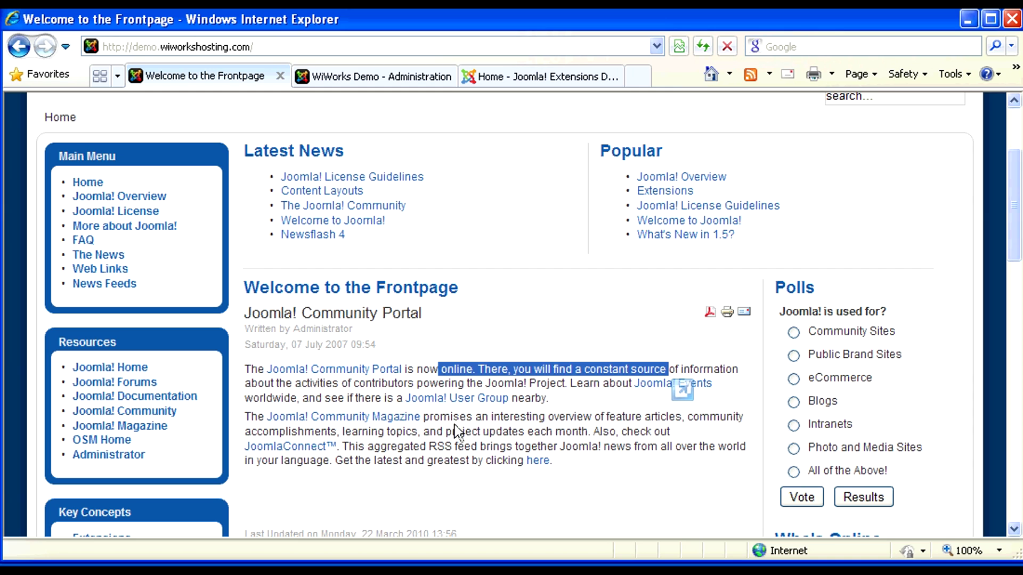
drag(453, 417, 555, 418)
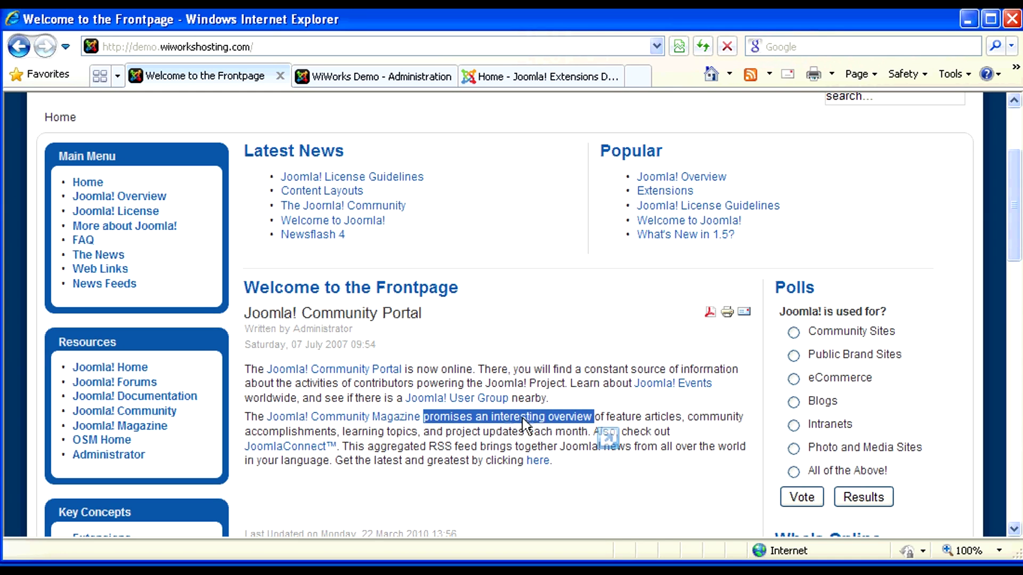
click(433, 446)
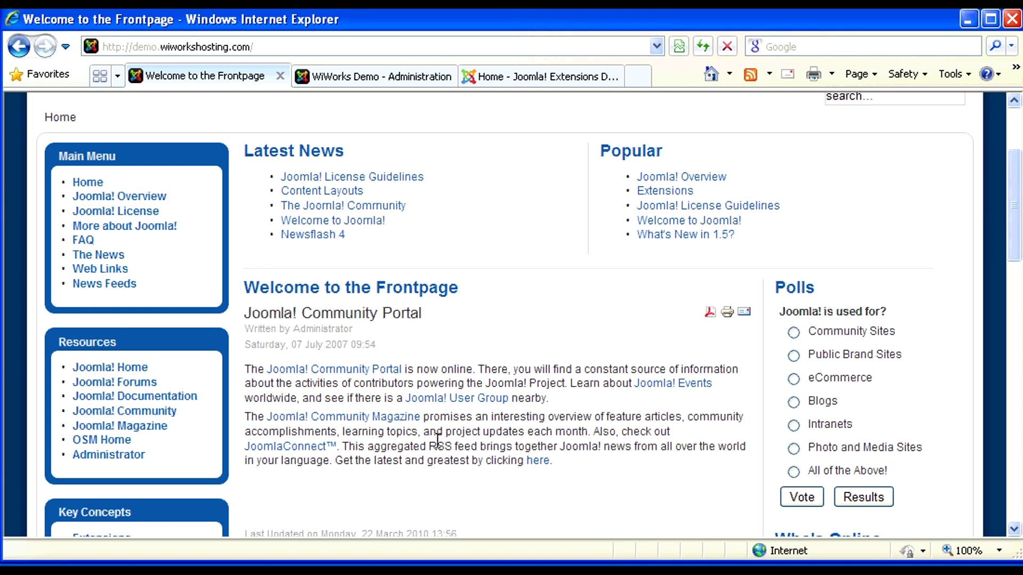
scroll(452, 431, up, 1)
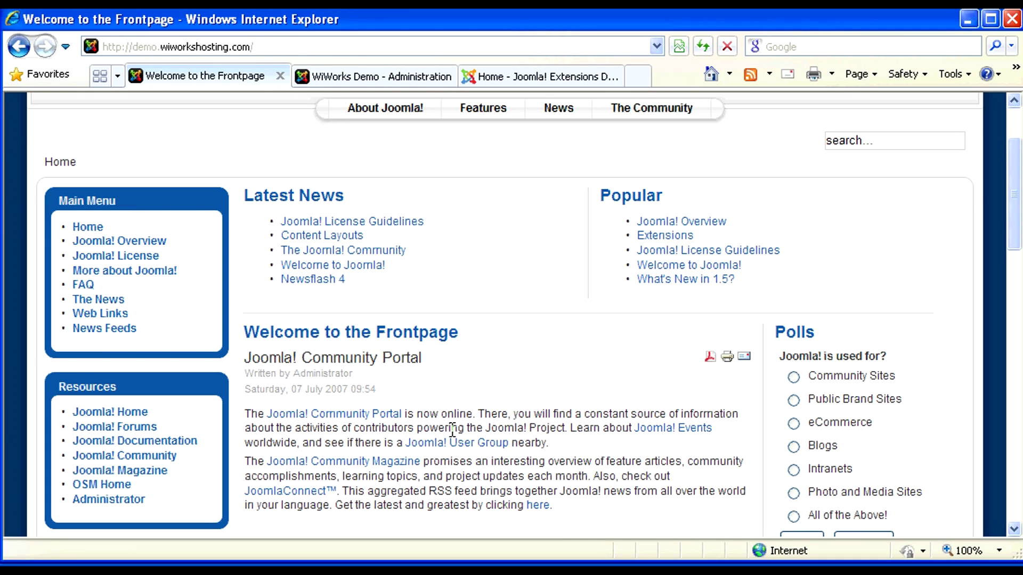
scroll(452, 432, up, 3)
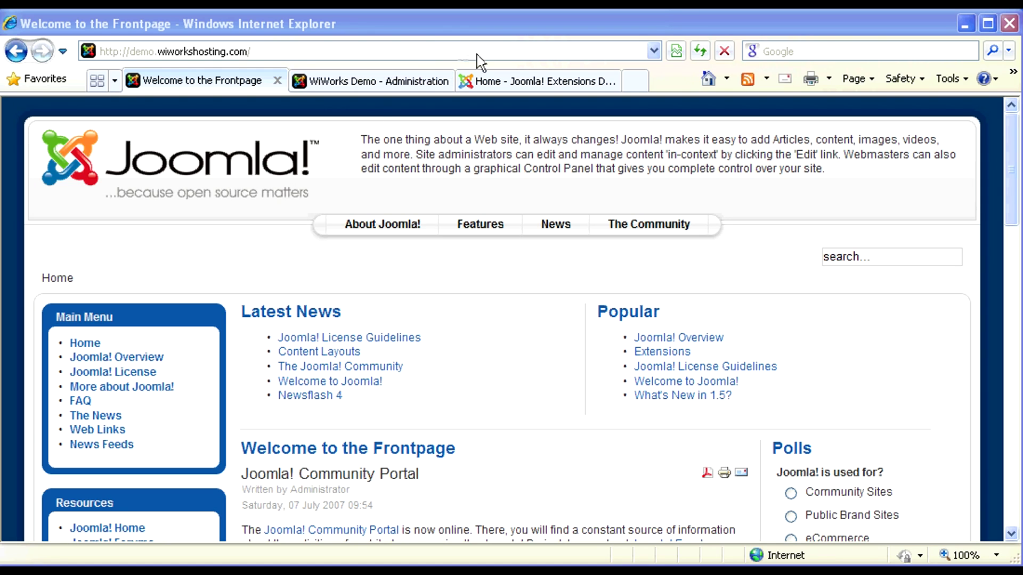
Step: Search the Joomla Extensions Directory for 'calendar' and browse the 79 results, starting with BookiT
click(510, 86)
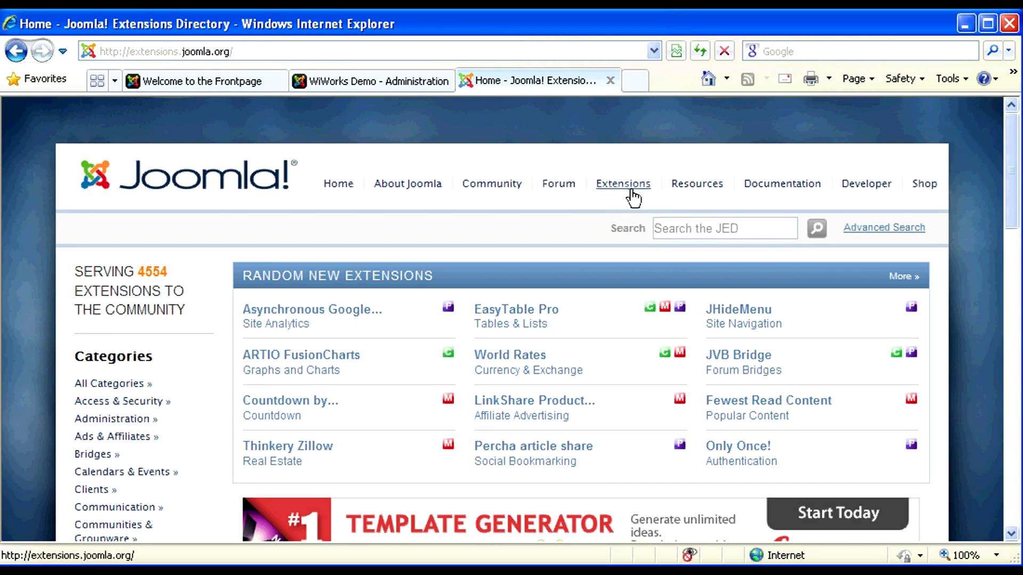
click(677, 229)
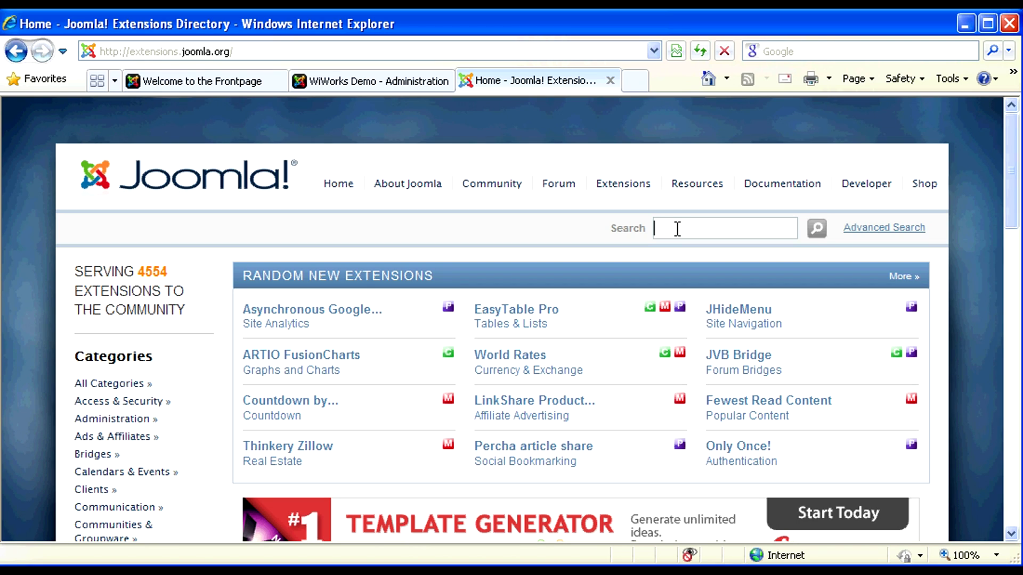
text(cal)
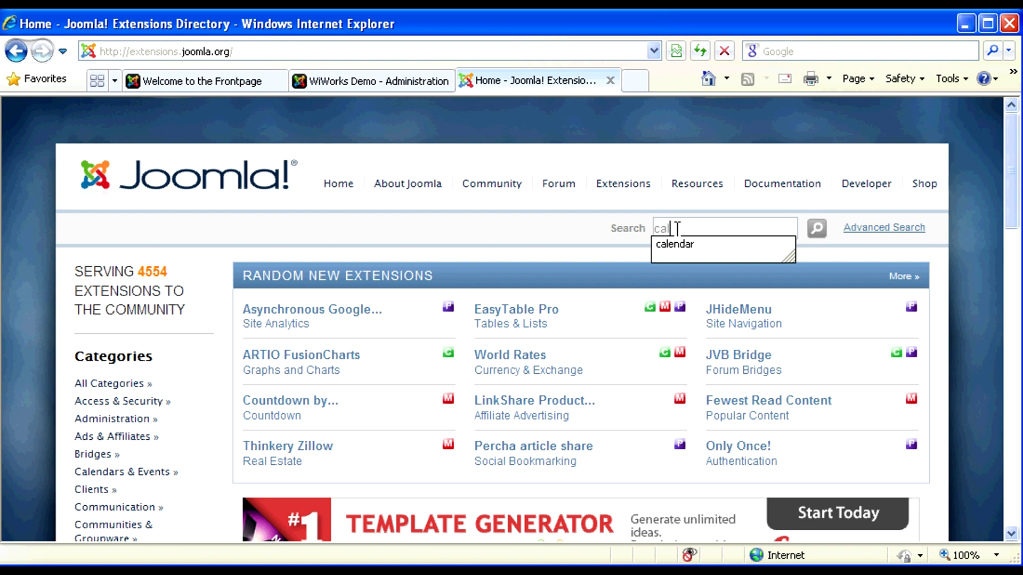
text(endar)
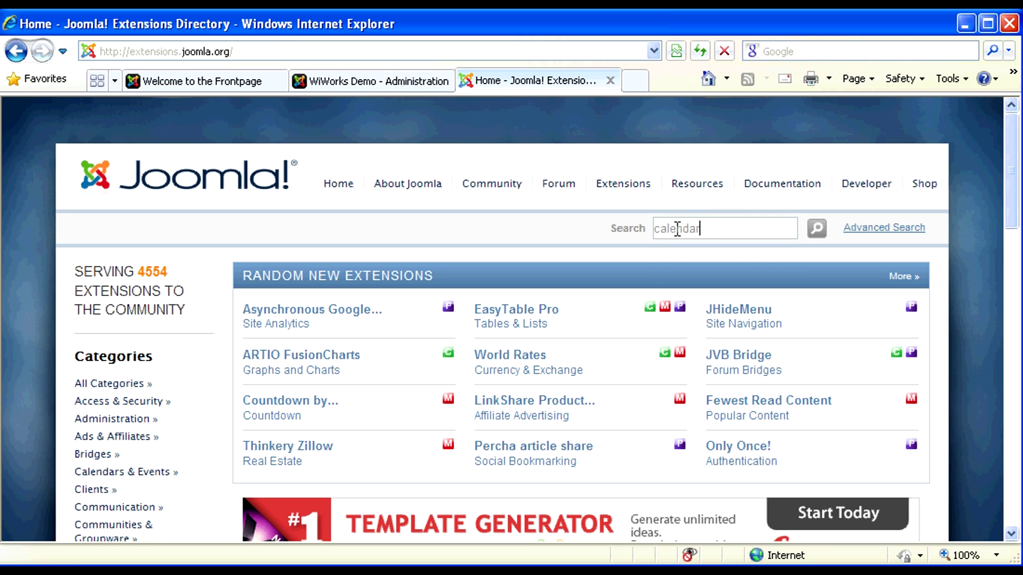
key(Return)
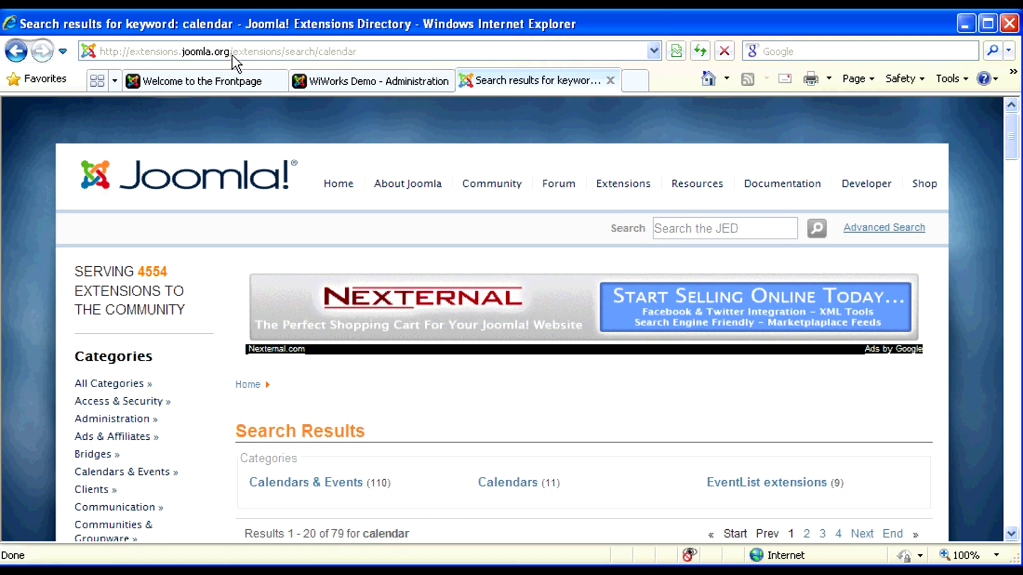
scroll(660, 391, down, 3)
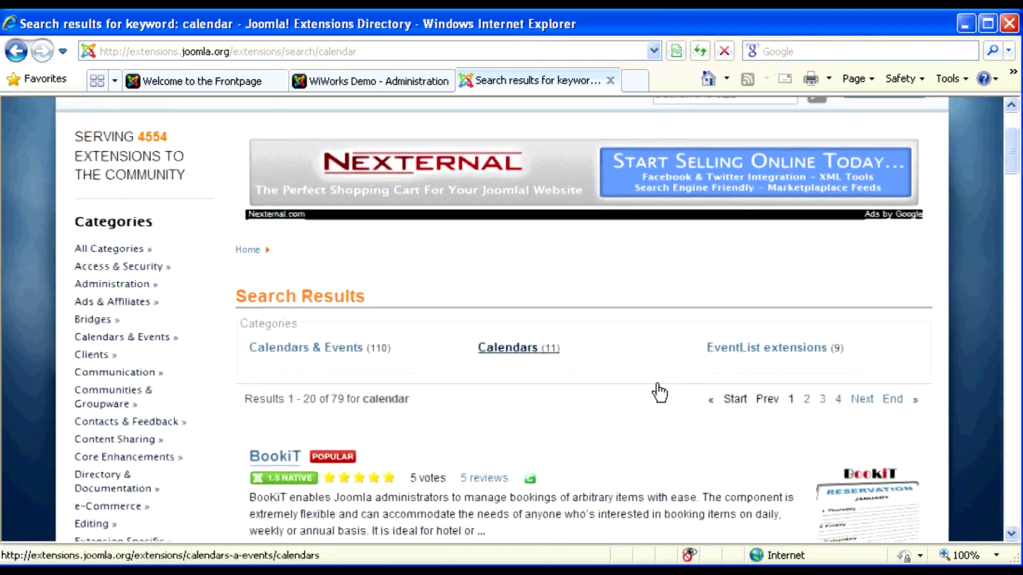
scroll(659, 393, down, 3)
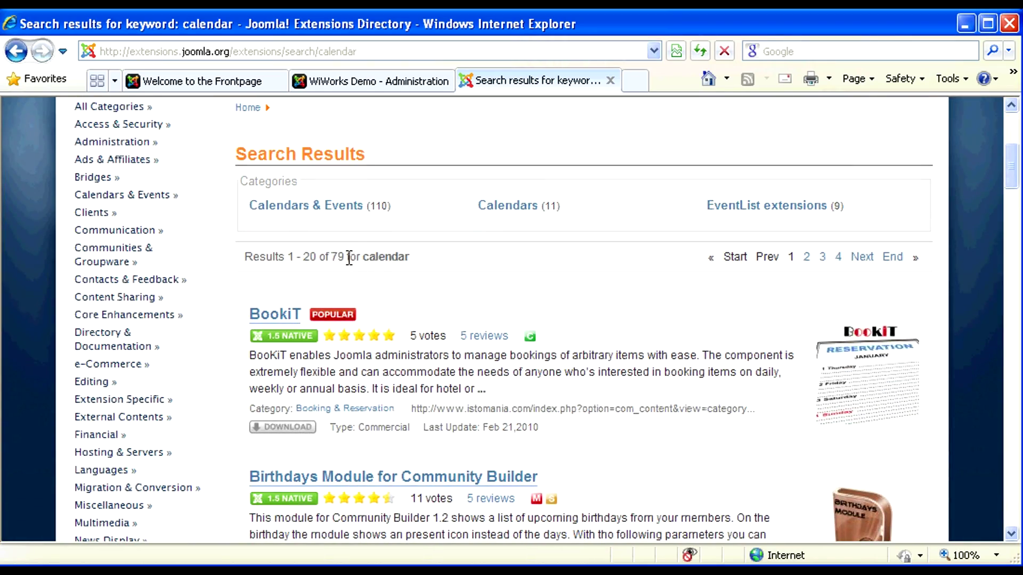
drag(349, 259, 331, 258)
scroll(482, 332, down, 3)
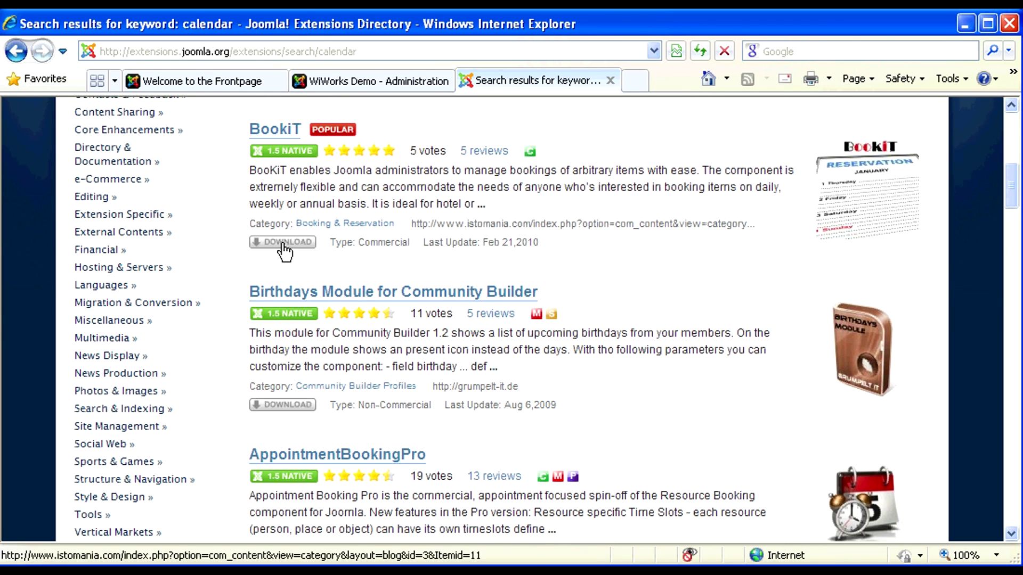
click(387, 83)
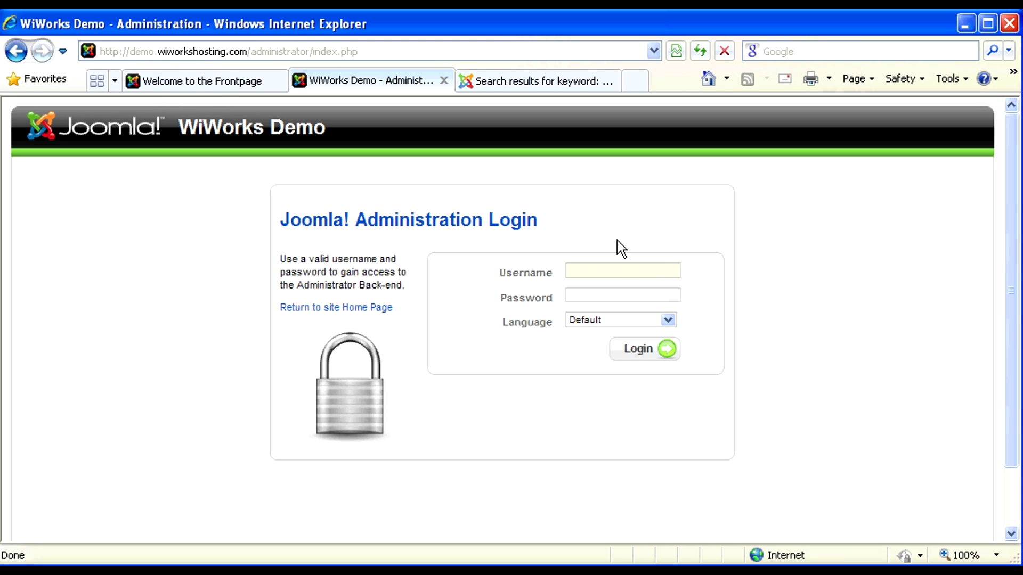
Step: Log in to the administrator back end with the administrator username and password, declining to save the password
click(614, 269)
text(admin)
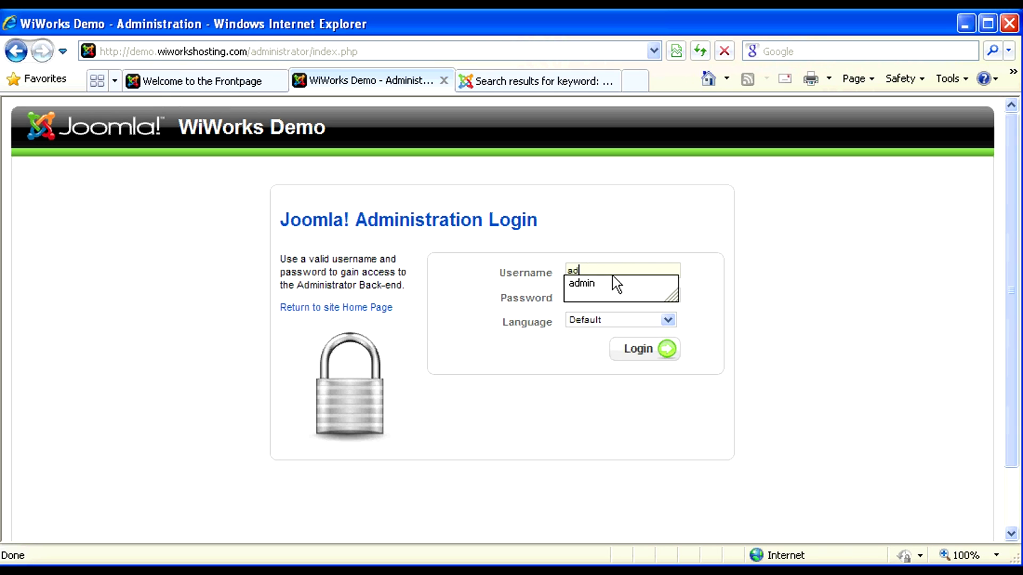
key(Tab)
text(************)
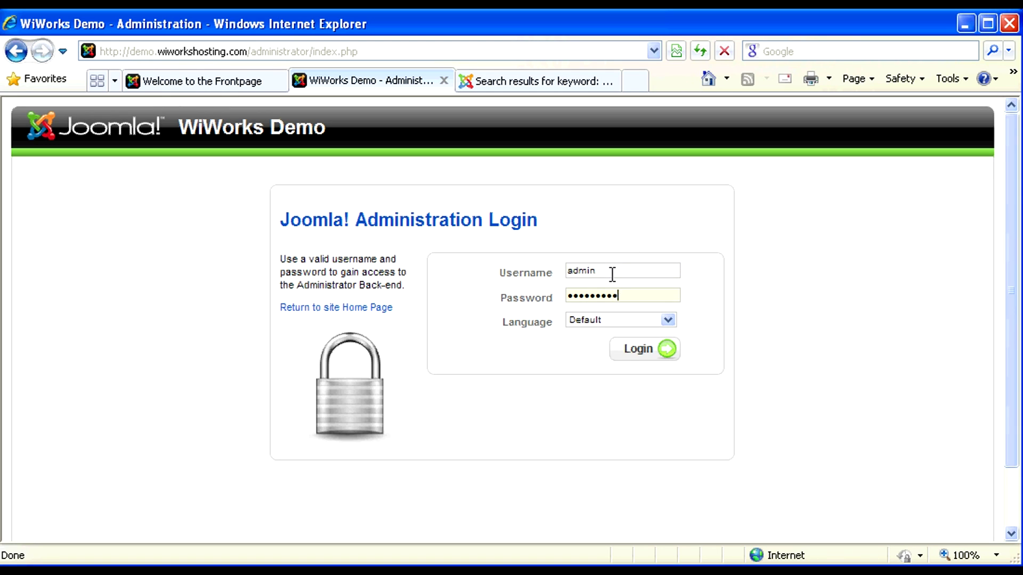
key(Return)
click(646, 356)
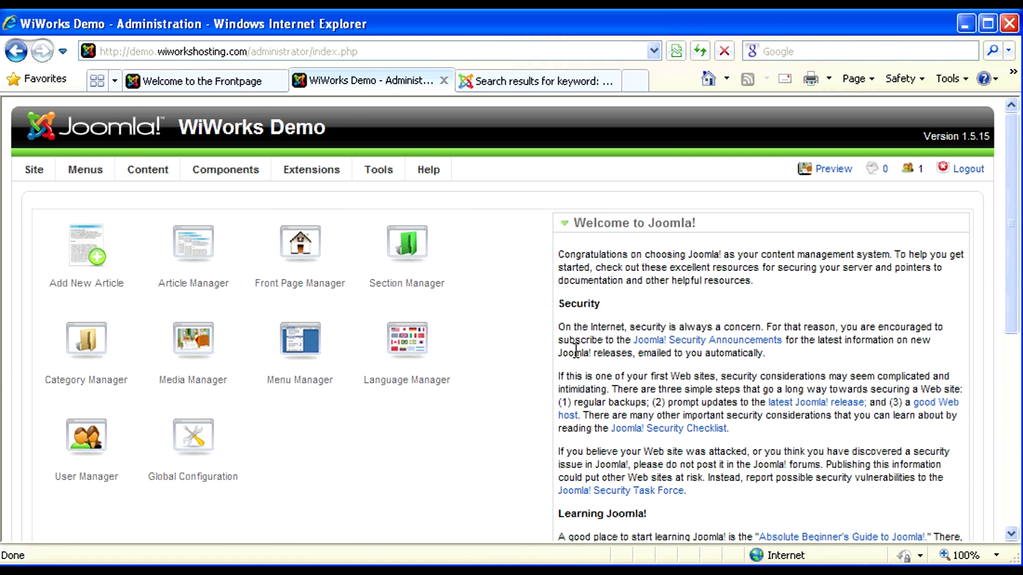
mouse_move(319, 175)
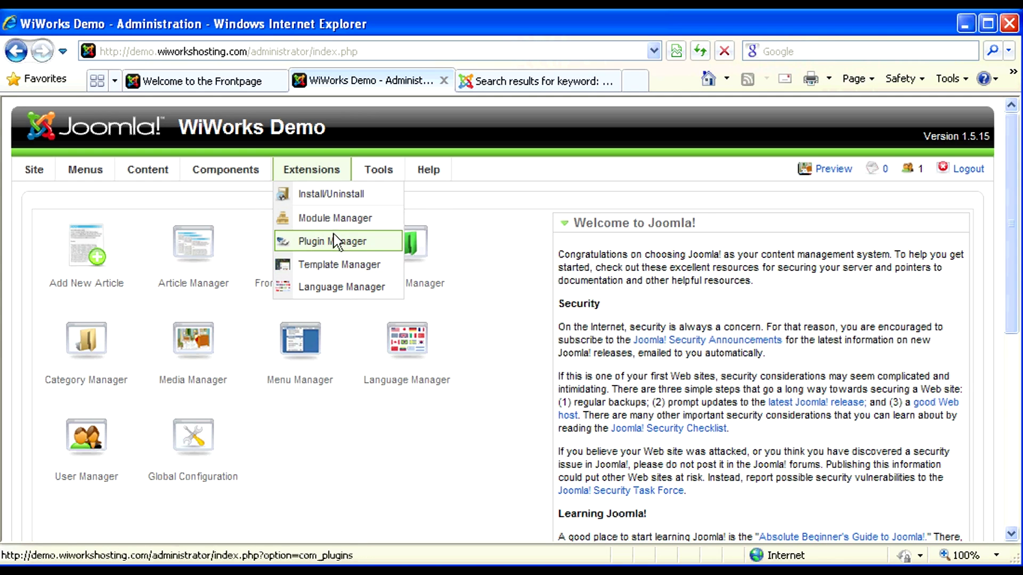
mouse_move(255, 171)
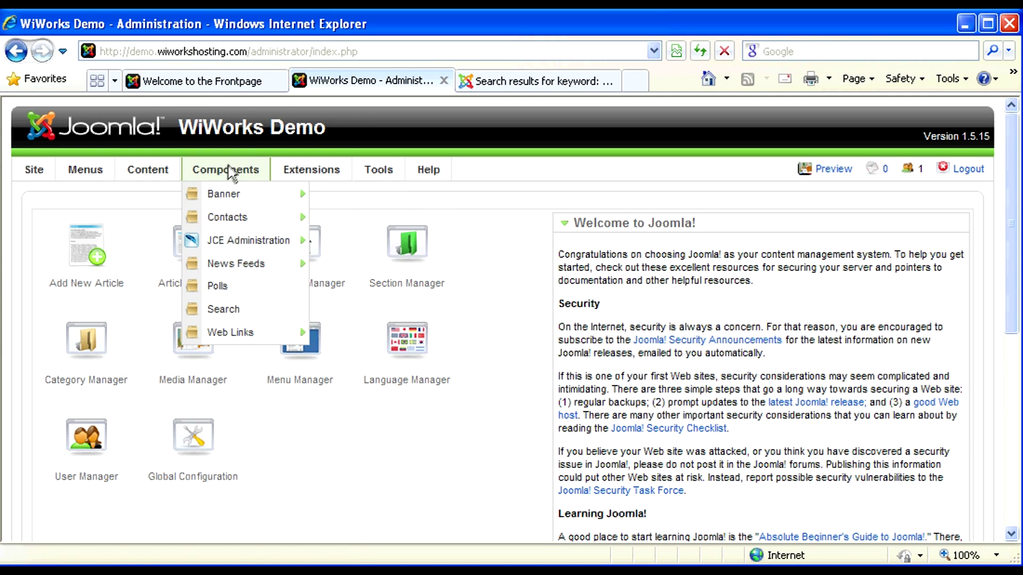
mouse_move(213, 330)
mouse_move(167, 173)
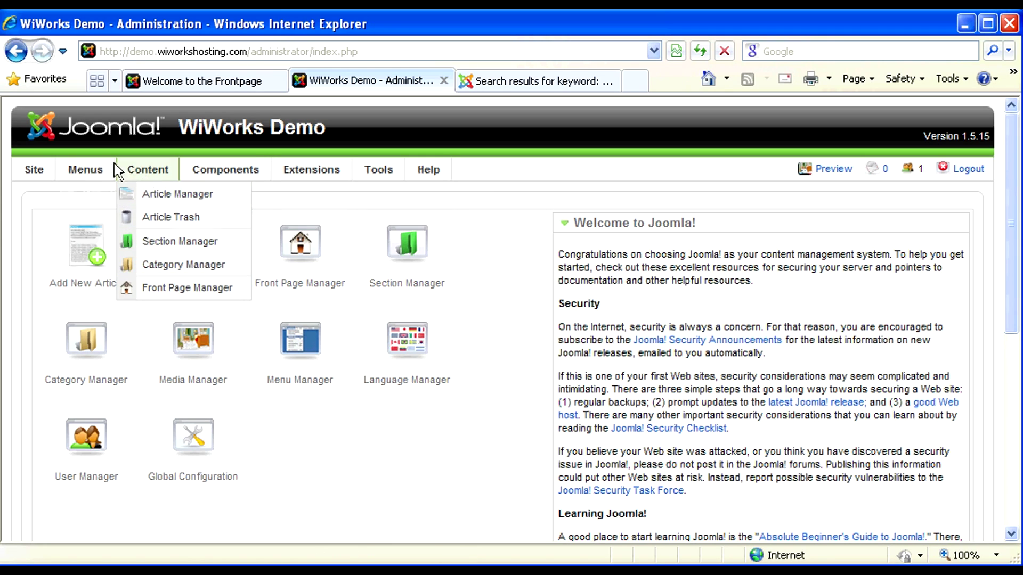
mouse_move(83, 169)
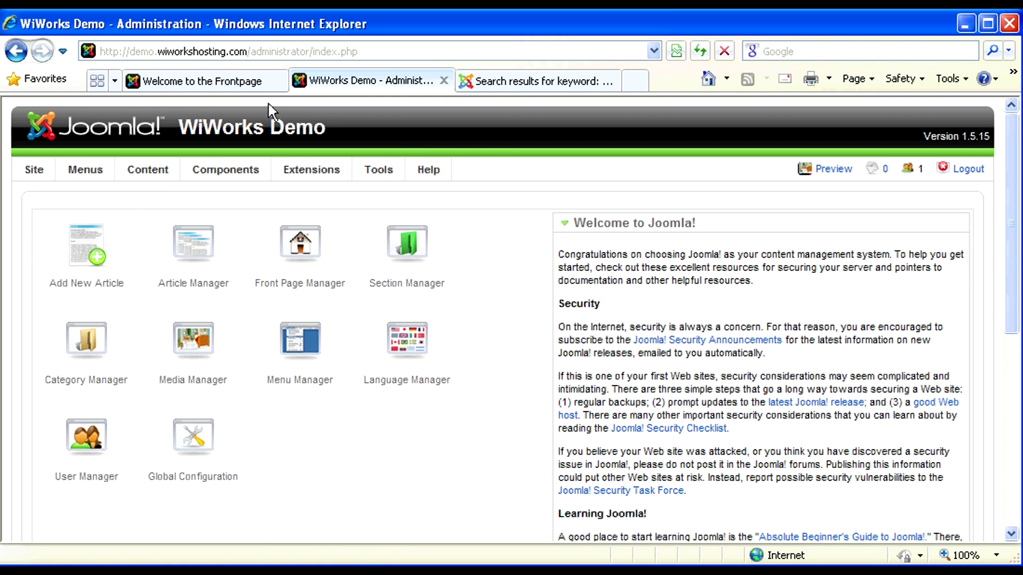
Step: Look over the frontpage's Latest News and Popular lists, then return to the admin Control Panel
click(257, 83)
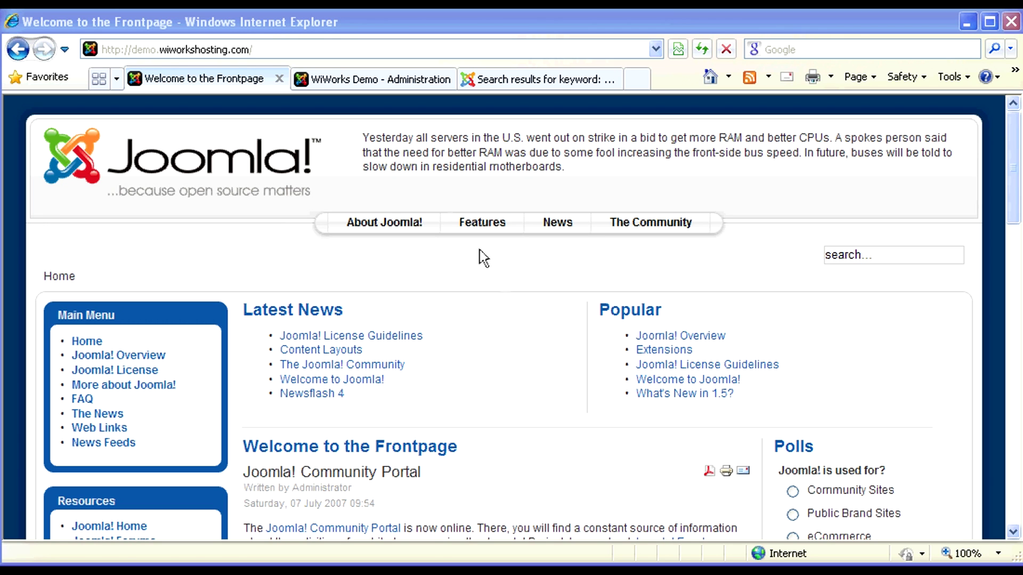
click(387, 81)
mouse_move(329, 174)
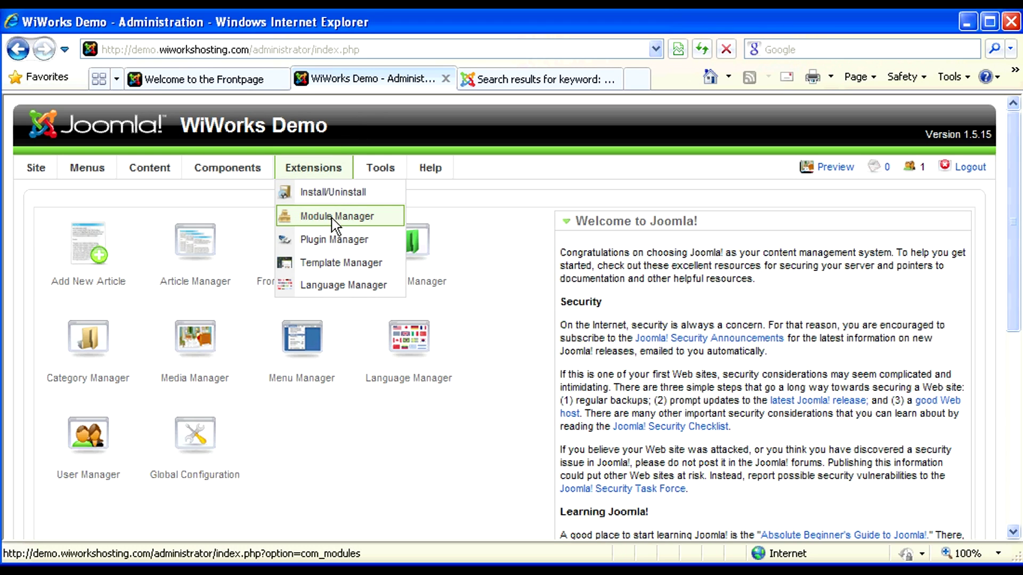
mouse_move(150, 171)
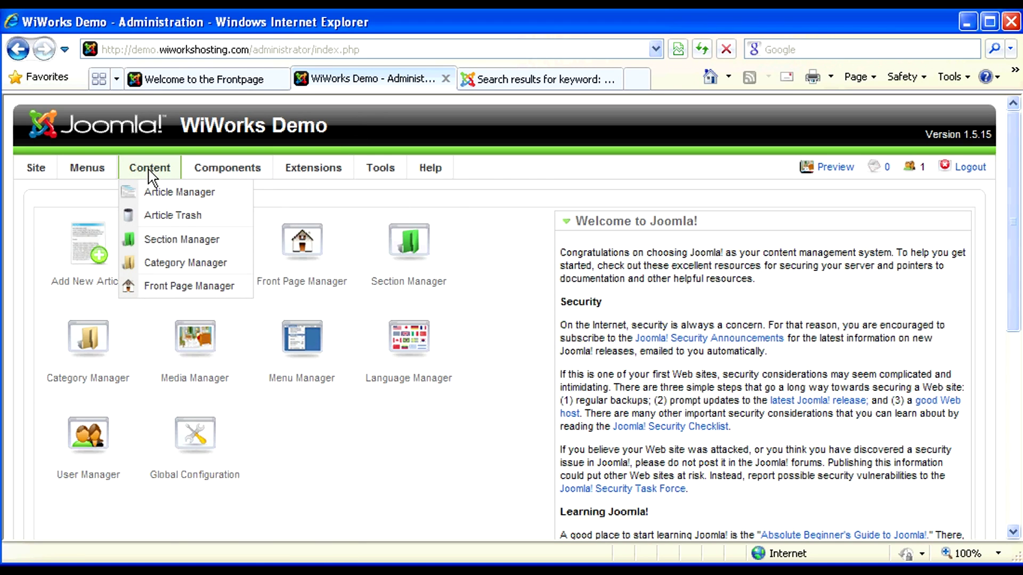
click(177, 83)
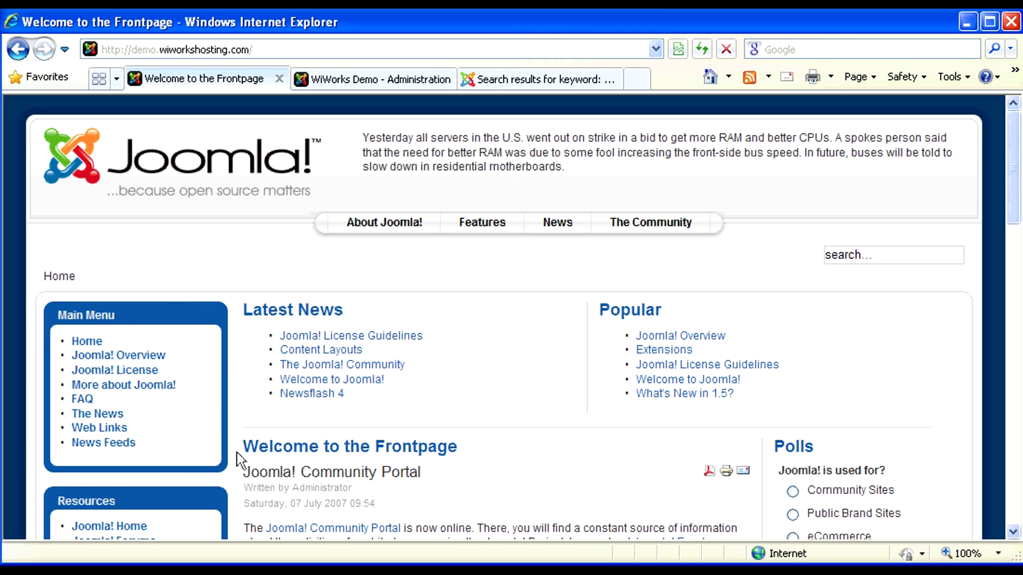
scroll(237, 457, down, 3)
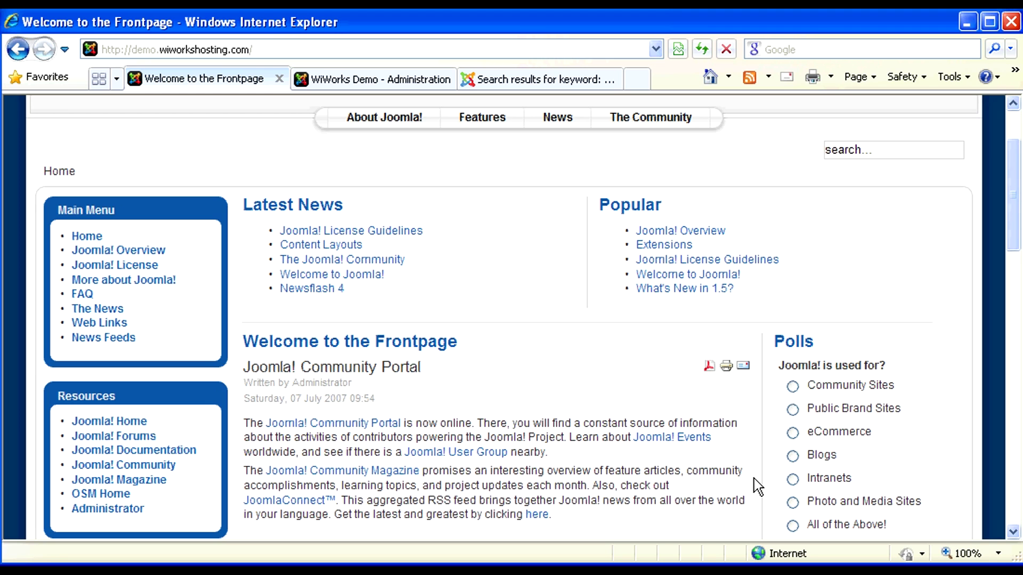
scroll(753, 479, up, 3)
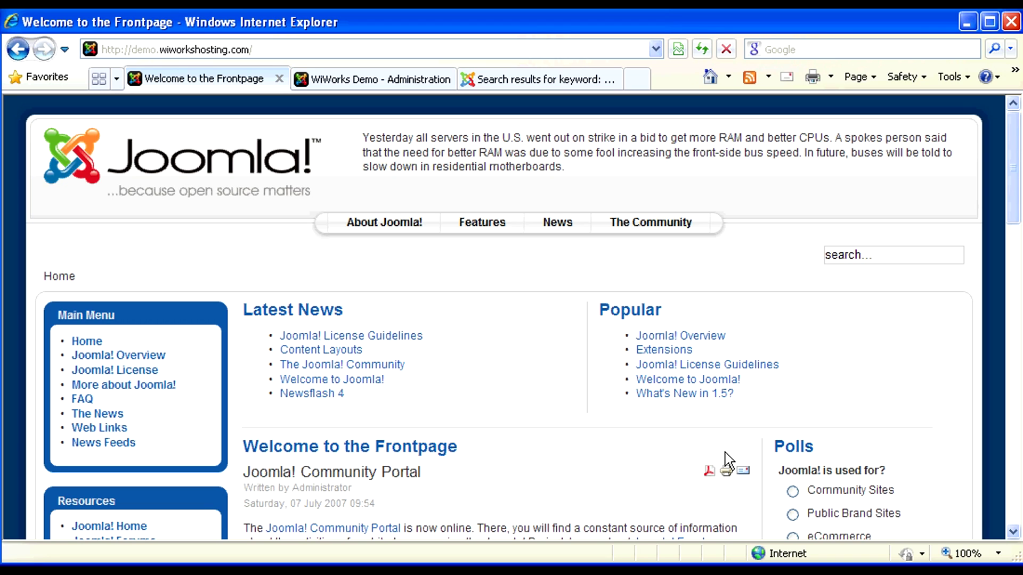
click(266, 49)
click(261, 49)
Step: Add ?tp=1 to the site URL to label module positions like top, user1, left and right
text(?)
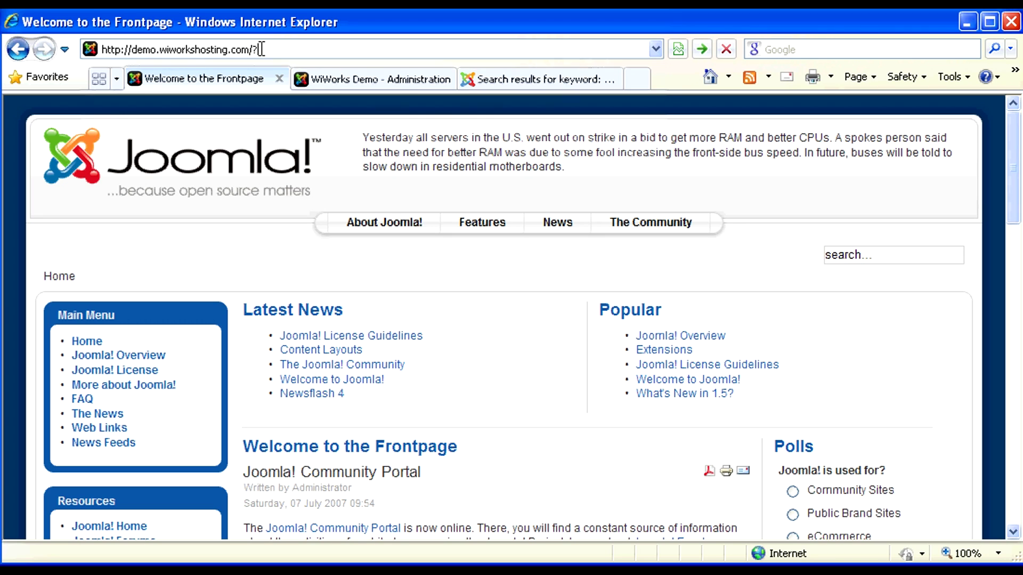
text(tp=1)
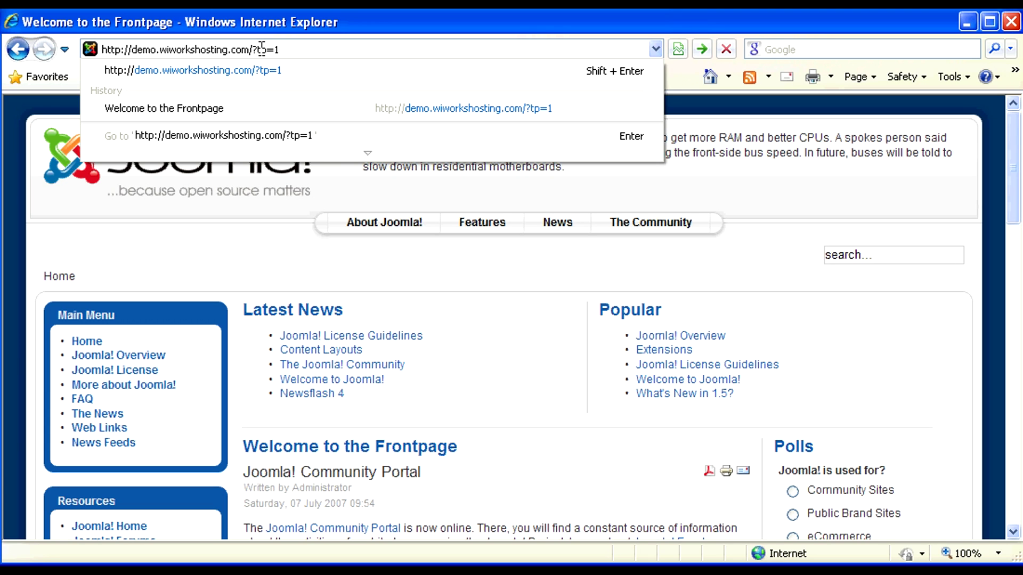
key(Return)
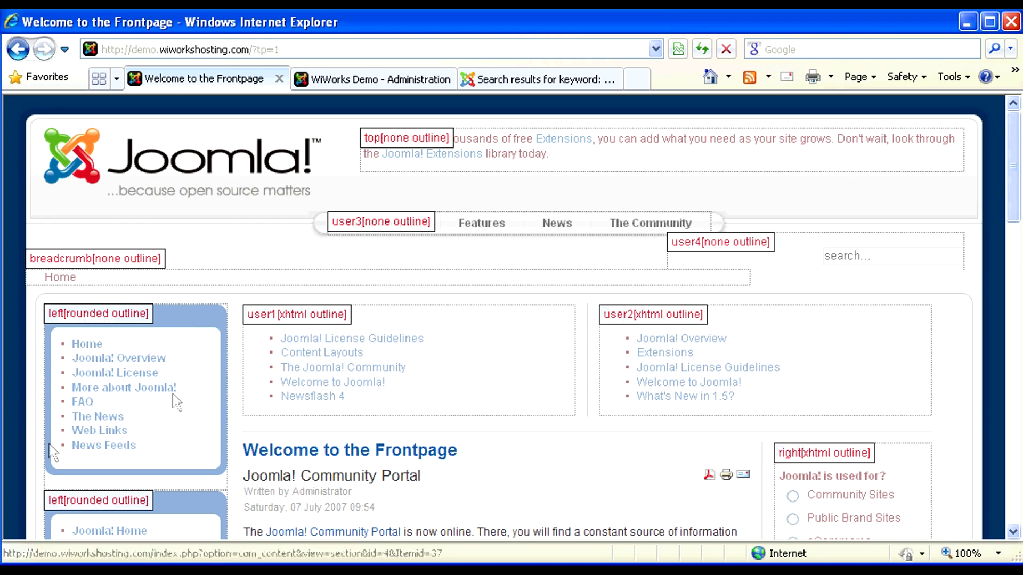
scroll(231, 384, down, 3)
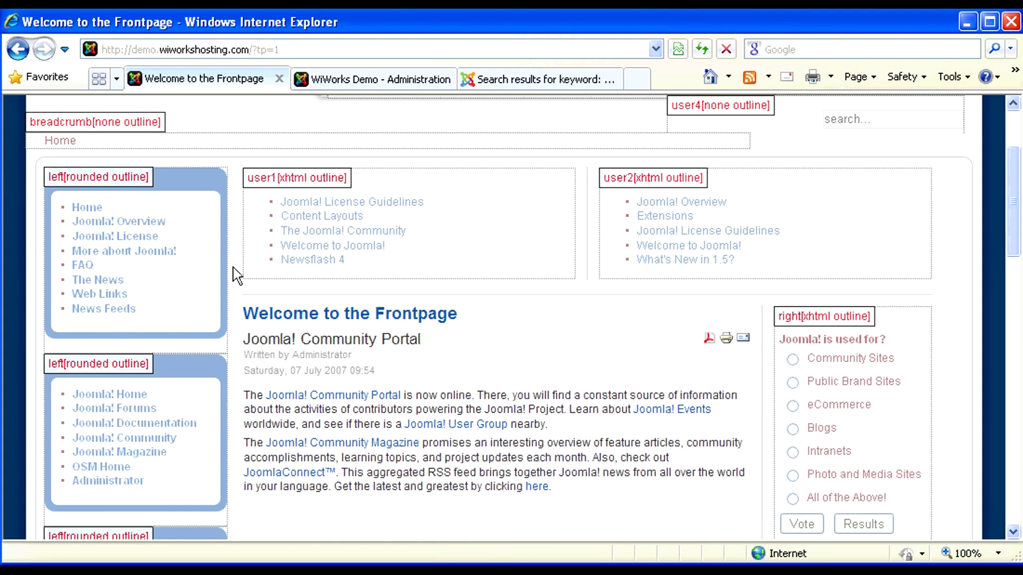
scroll(234, 274, up, 2)
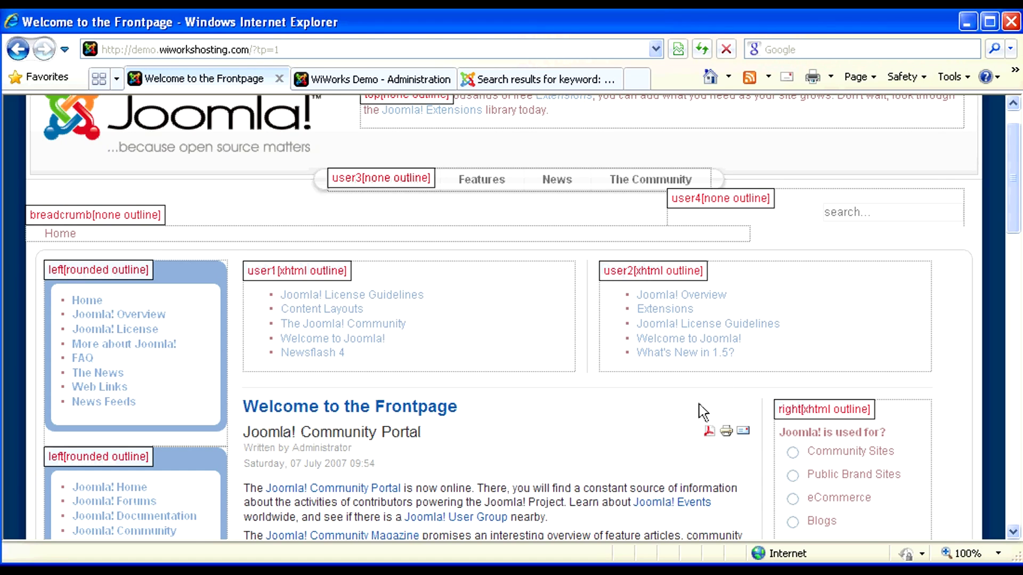
scroll(700, 411, up, 1)
scroll(687, 402, down, 4)
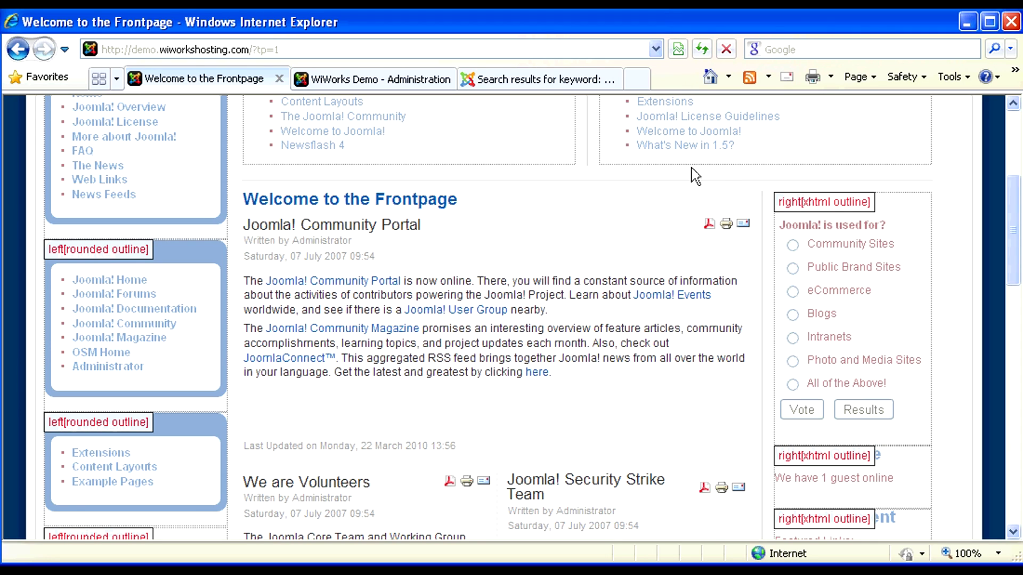
scroll(760, 367, up, 2)
scroll(760, 367, up, 3)
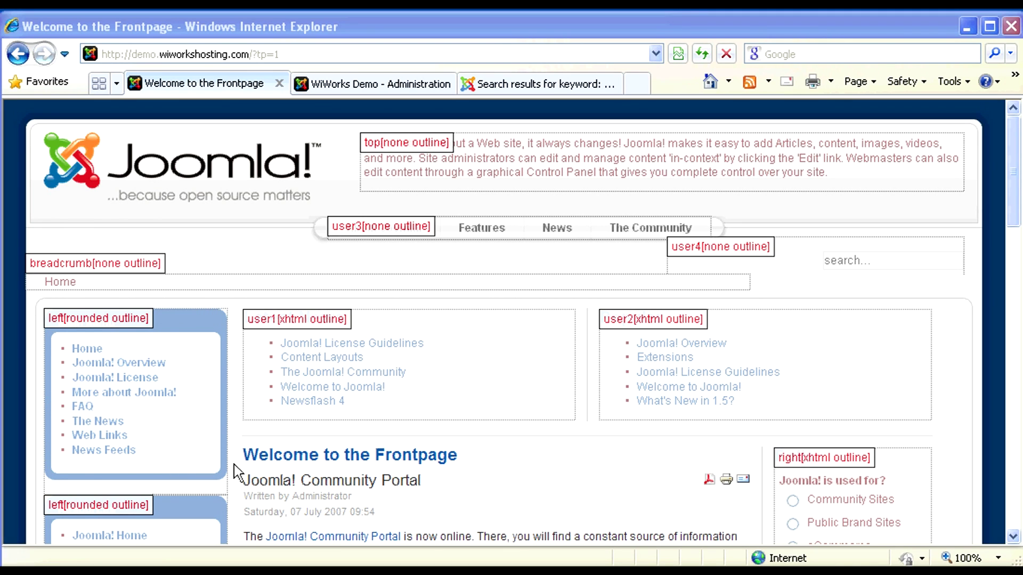
click(307, 89)
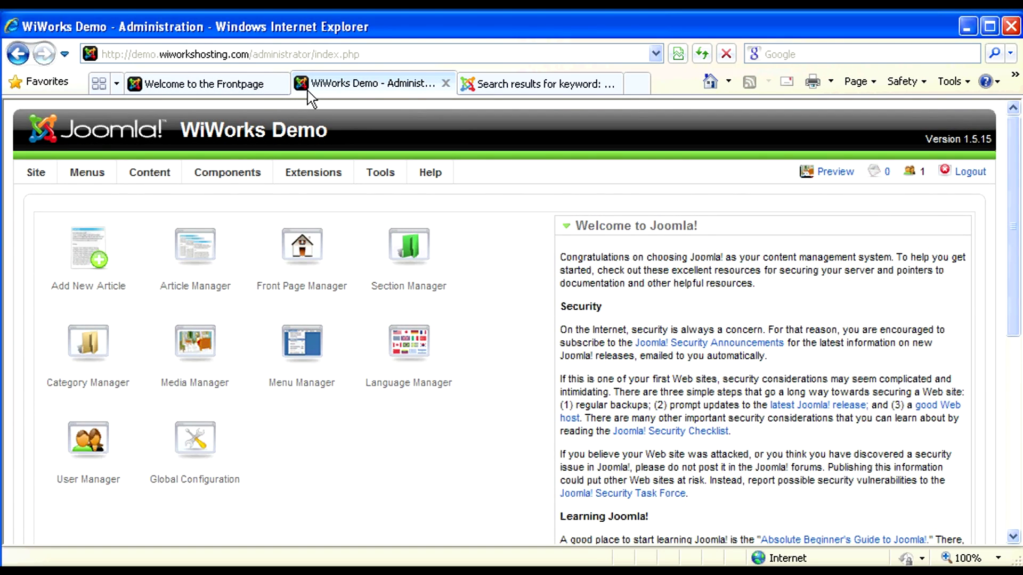
click(230, 85)
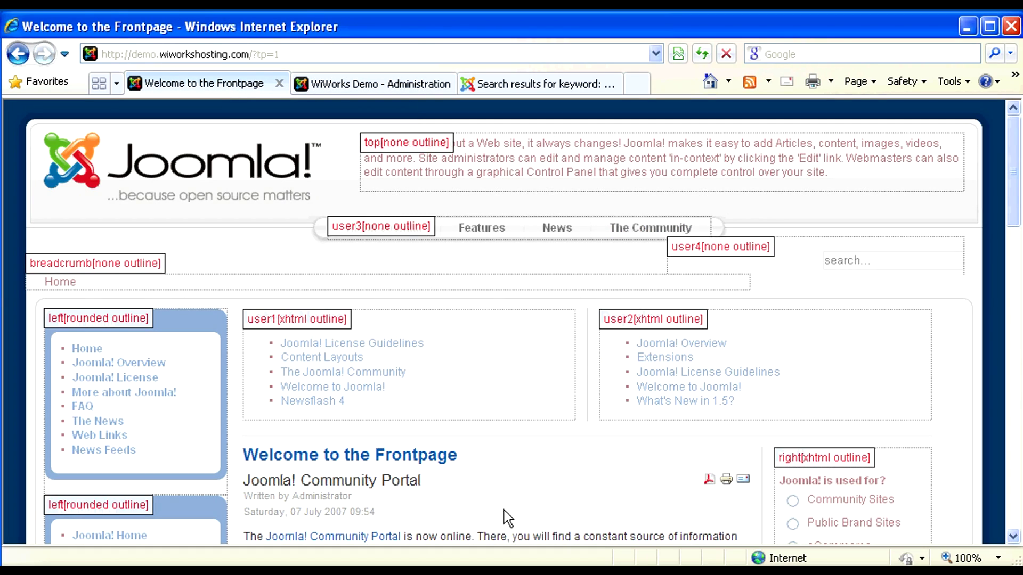
scroll(526, 513, down, 4)
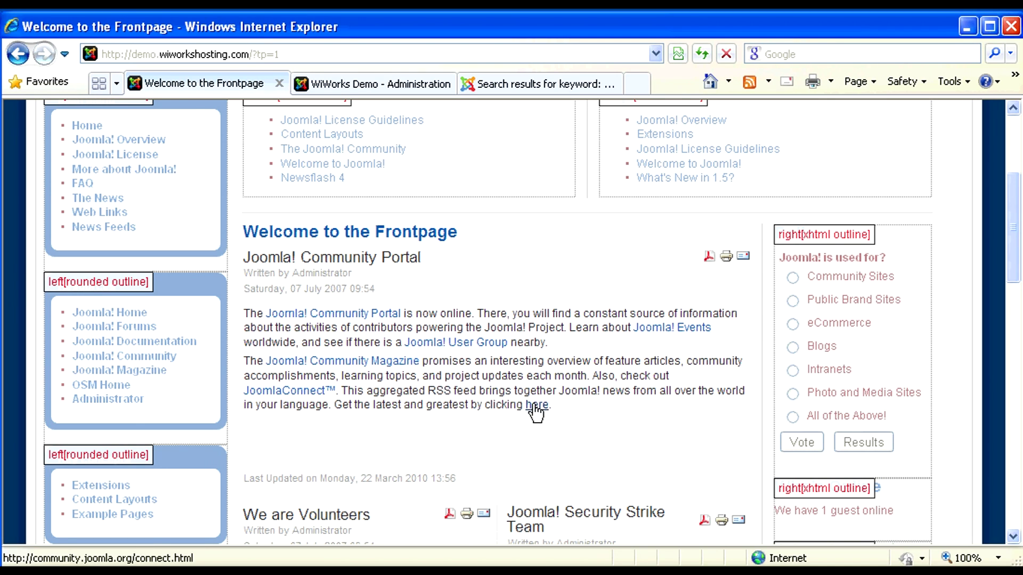
scroll(533, 414, up, 4)
click(340, 53)
Step: Remove ?tp=1 from the address and reload the normal front page
drag(252, 54, 343, 49)
key(Delete)
key(Return)
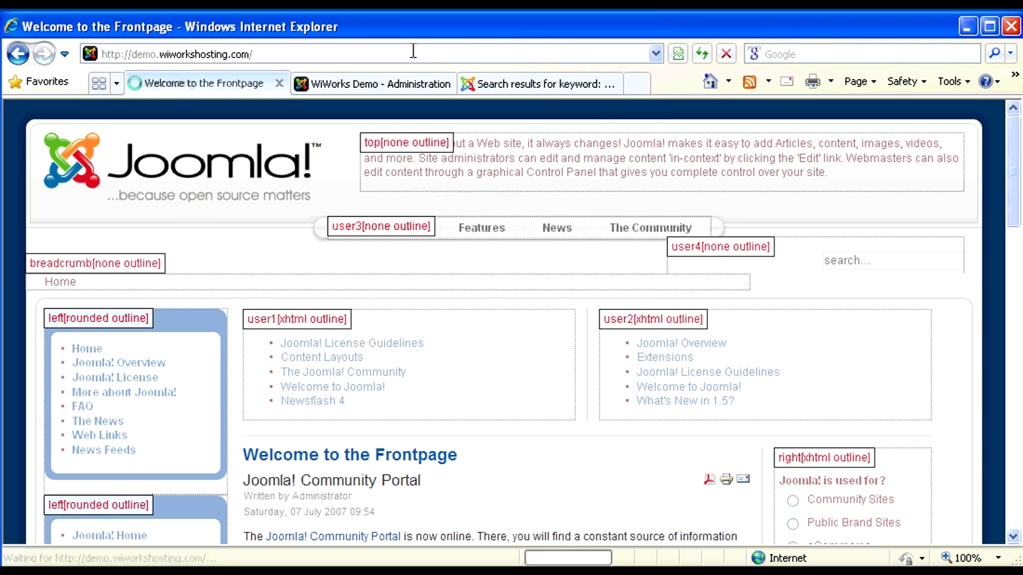
Step: Log in through the front-end Login Form with the administrator username and password
scroll(440, 357, down, 8)
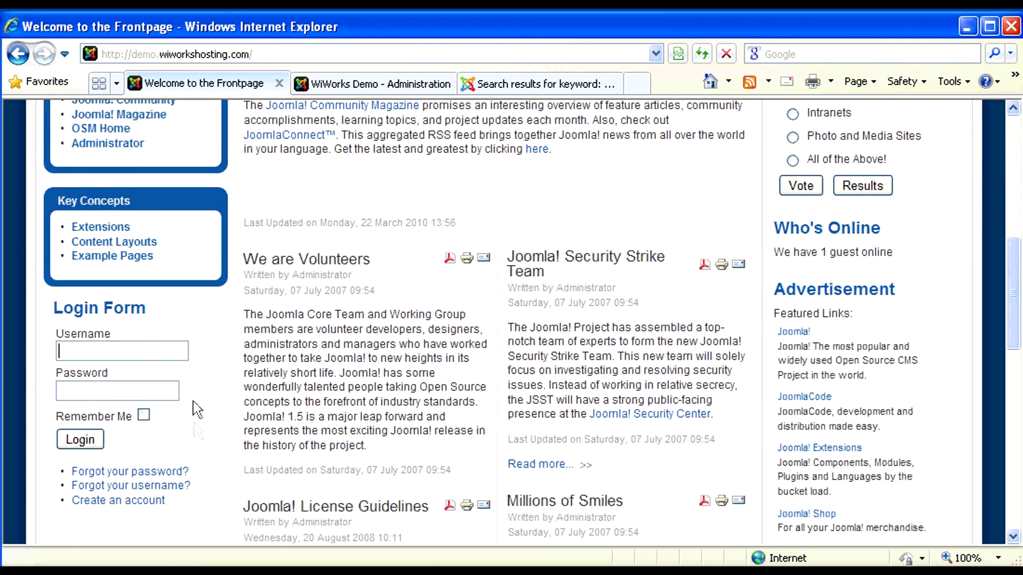
text(ad)
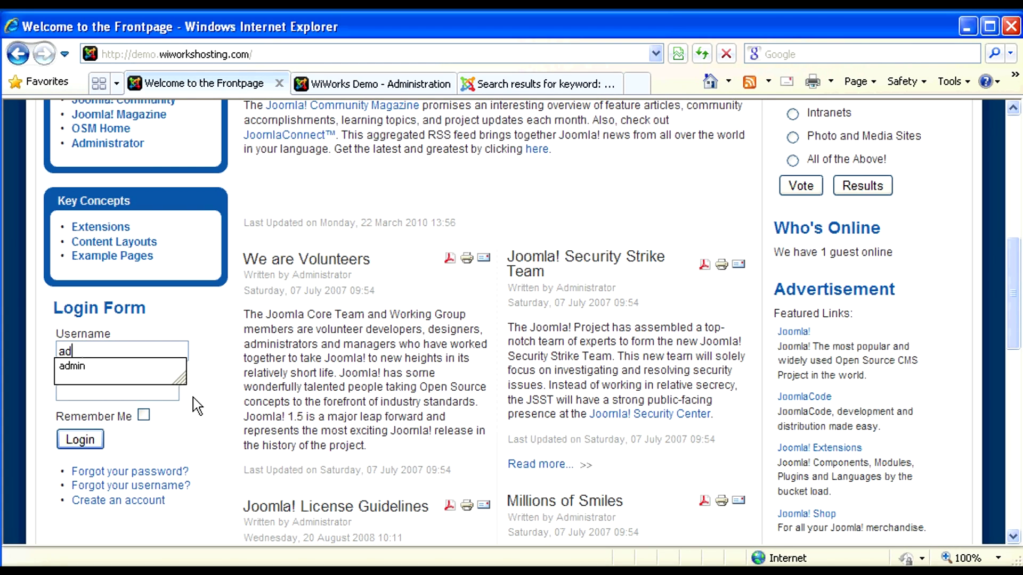
key(Down)
key(Tab)
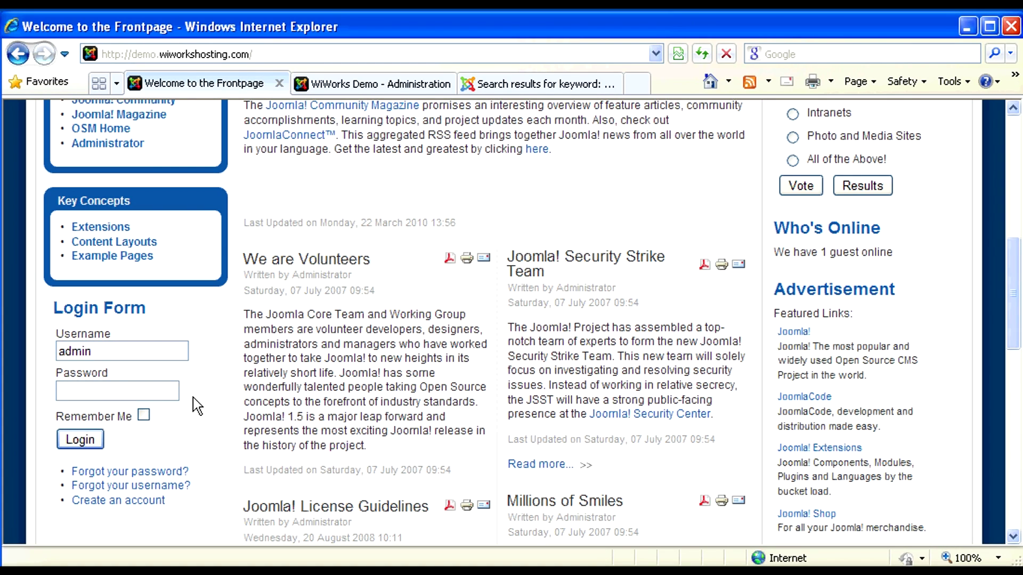
text(**********)
key(Return)
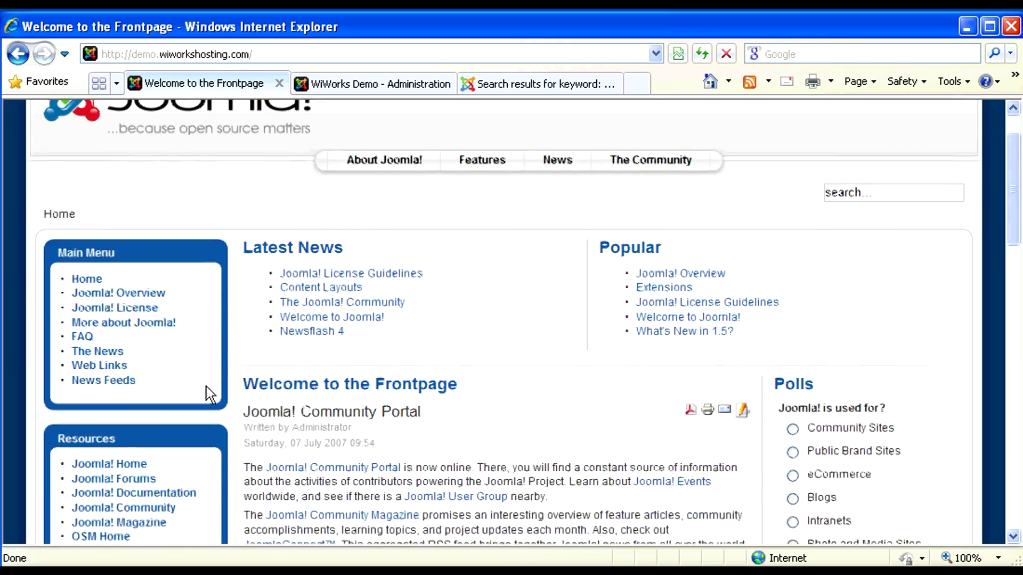
scroll(206, 386, down, 10)
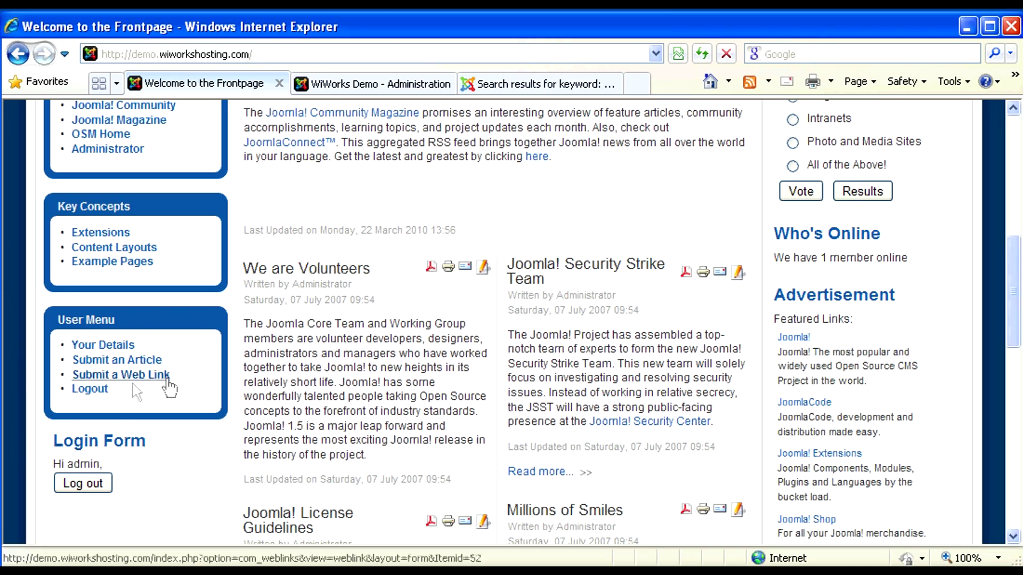
scroll(240, 389, up, 10)
scroll(241, 385, down, 3)
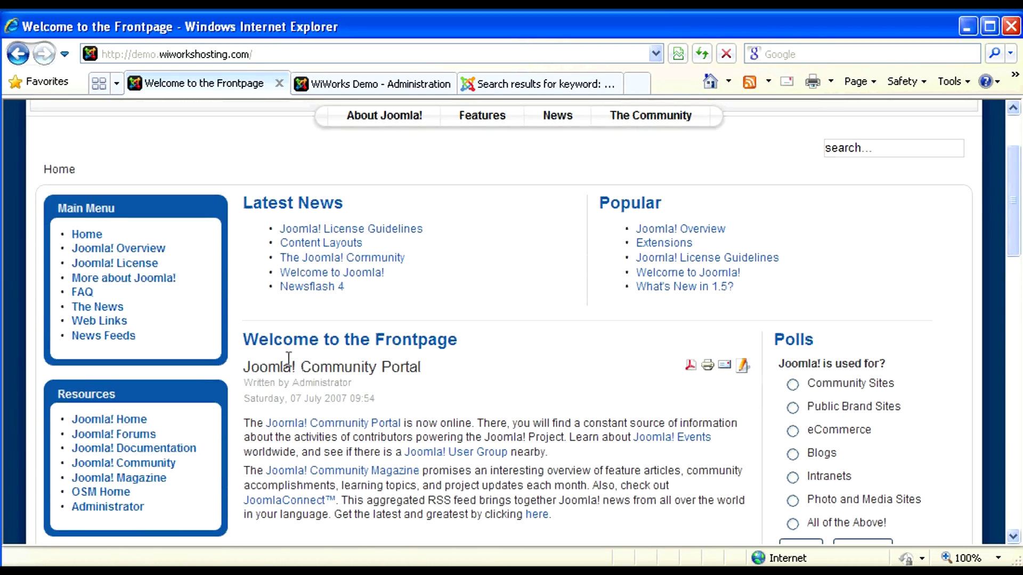
Step: Open the Joomla! Community Portal article in the front-end editor and scroll through it
click(743, 367)
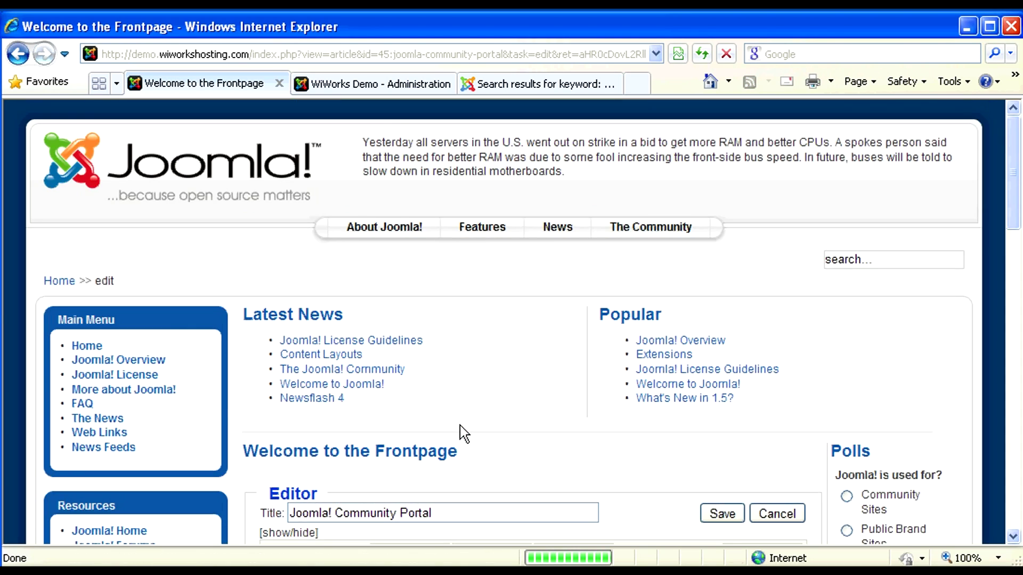
scroll(459, 425, down, 7)
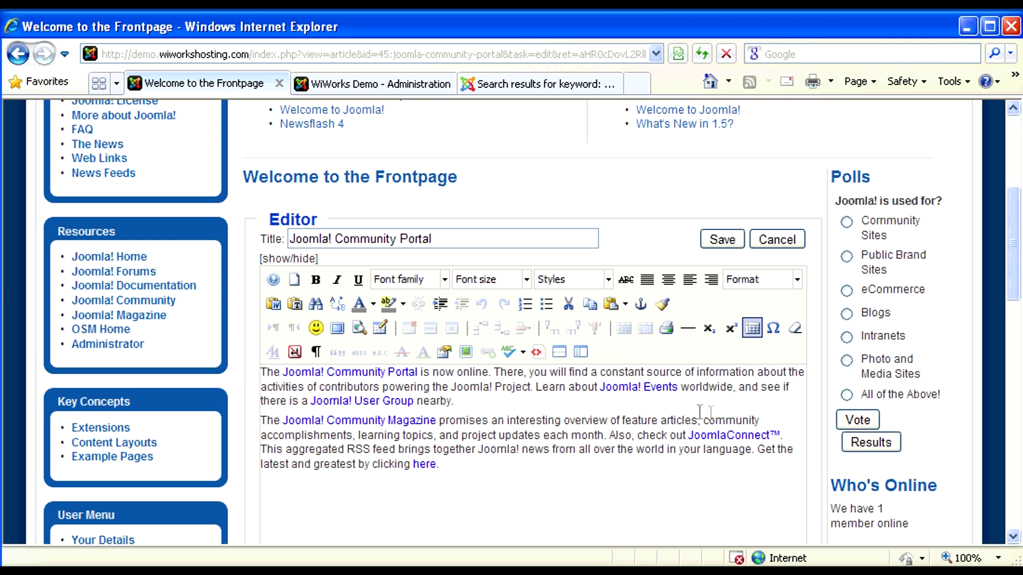
scroll(469, 421, down, 1)
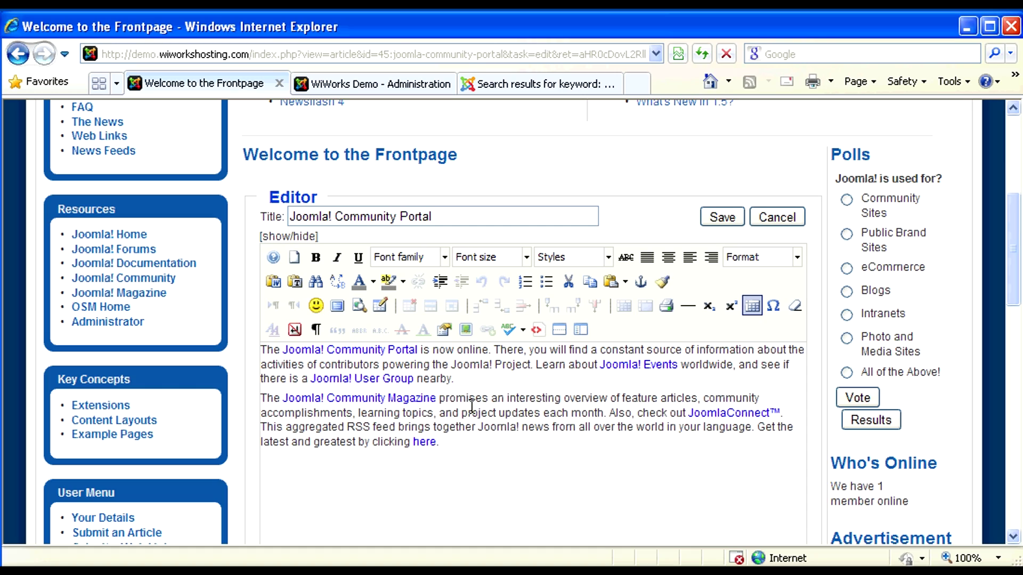
scroll(538, 386, up, 5)
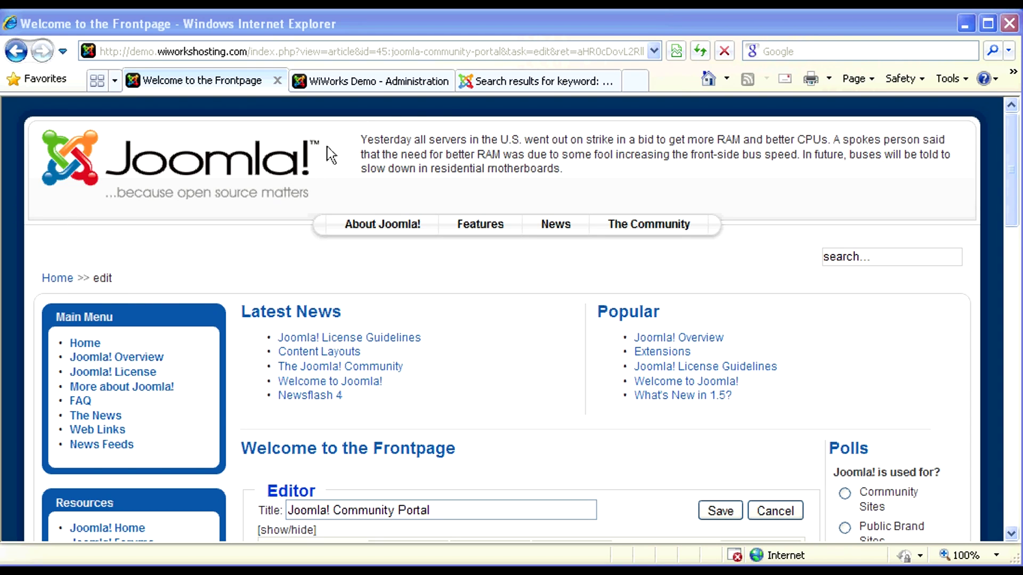
click(495, 86)
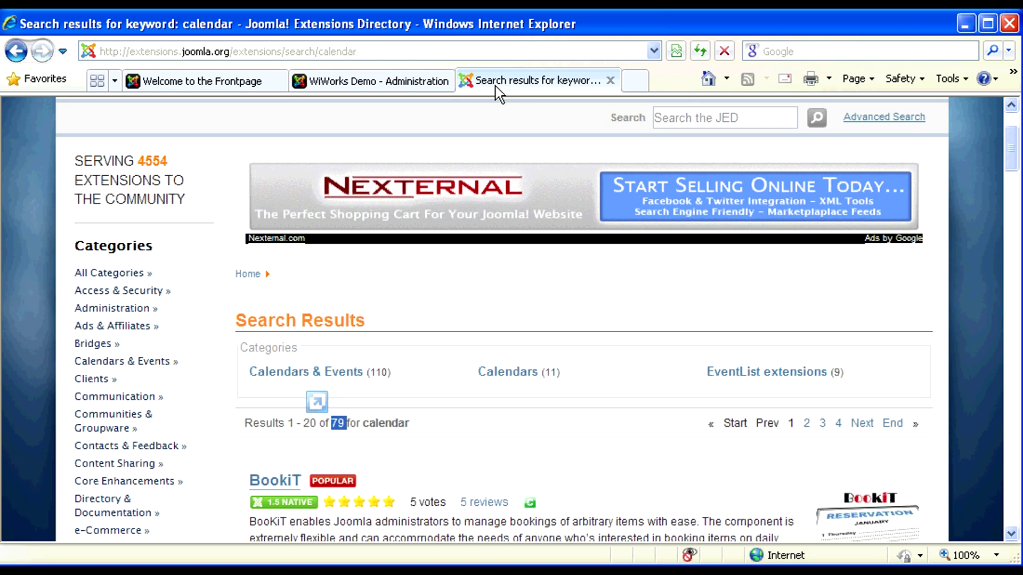
click(395, 81)
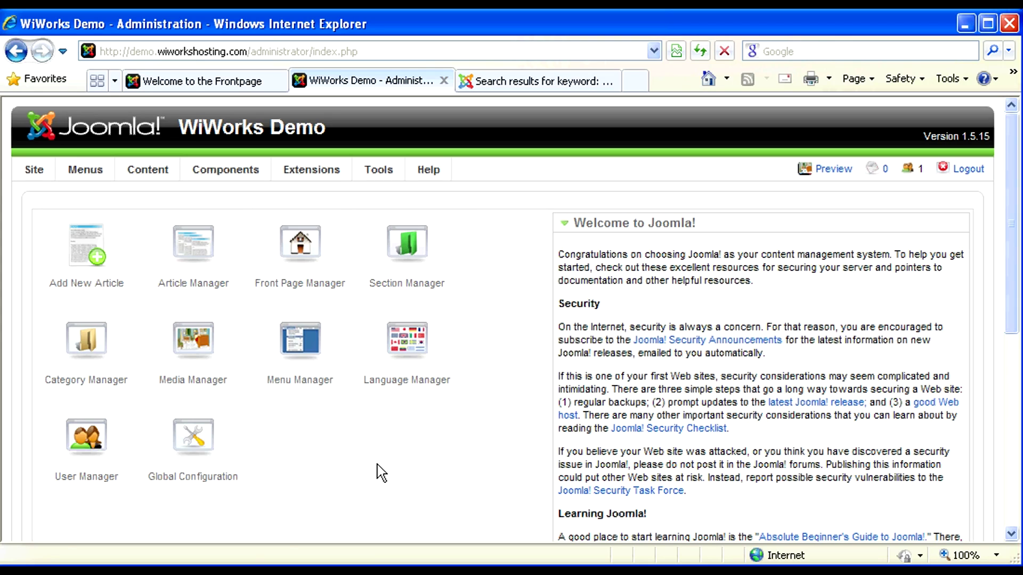
click(234, 80)
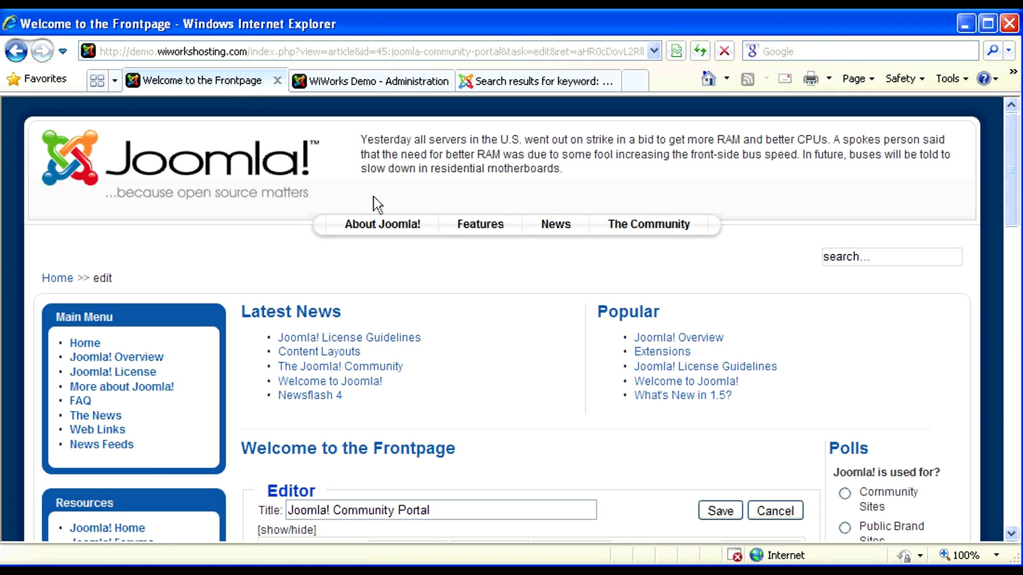
Step: Scroll through the article editor page, then return to the WiWorks Demo - Administration tab
scroll(577, 346, down, 5)
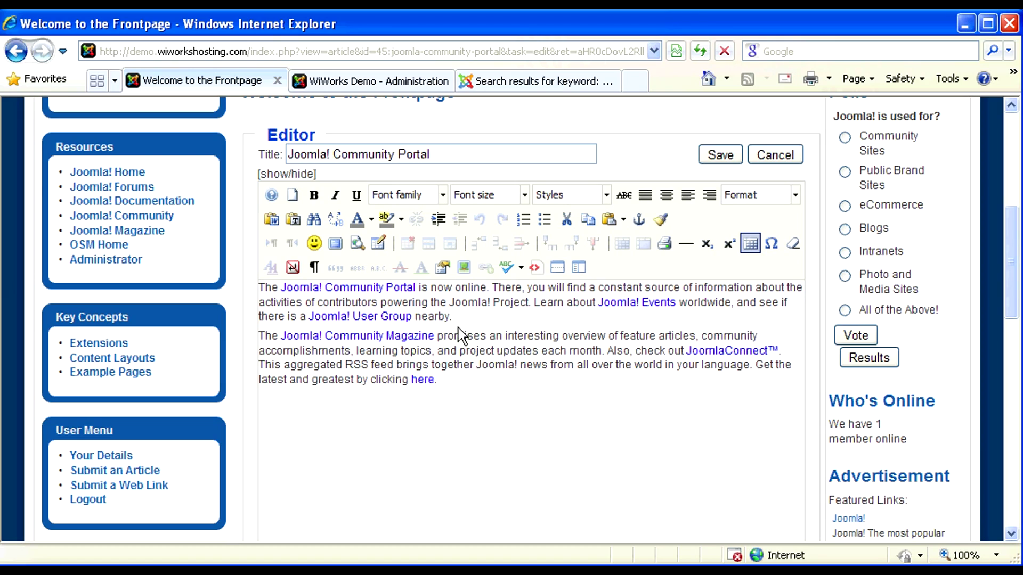
scroll(486, 336, up, 5)
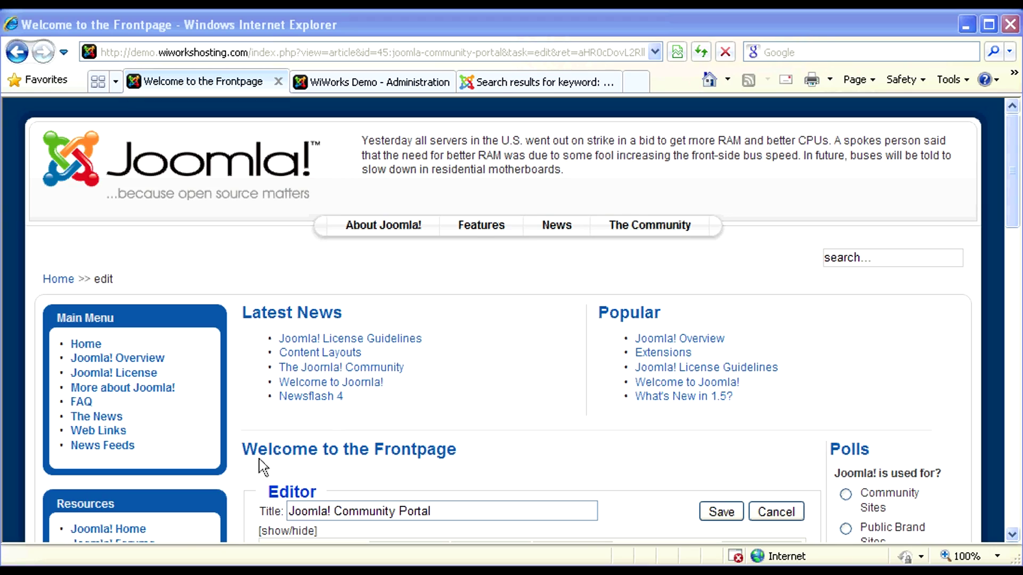
drag(1017, 191, 1014, 242)
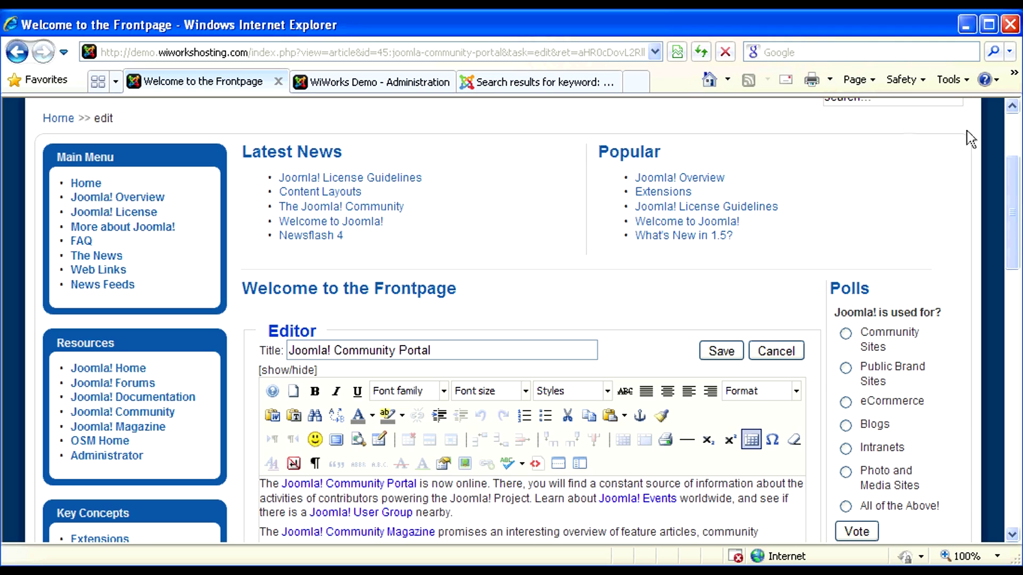
drag(1012, 187, 1013, 144)
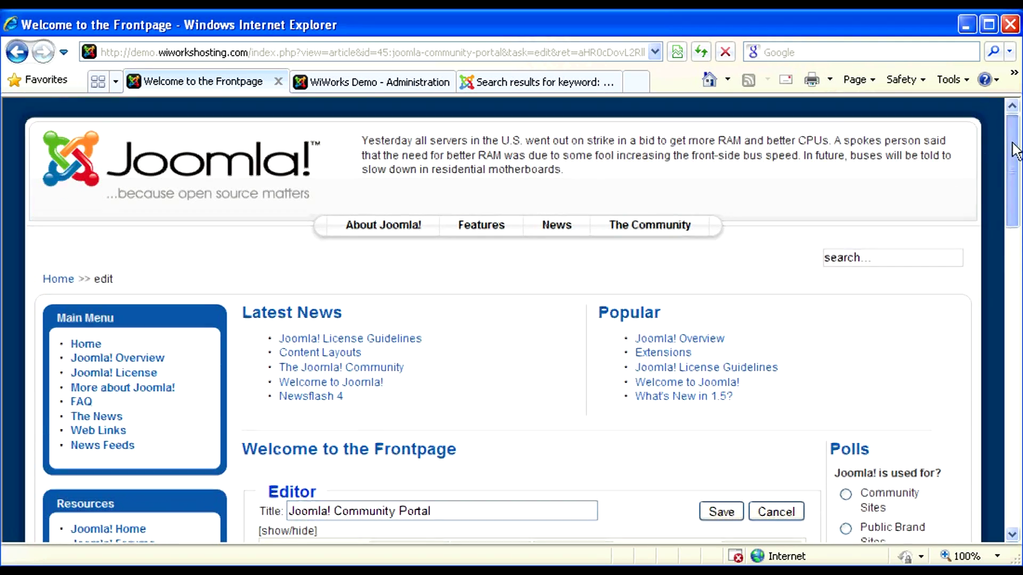
click(344, 82)
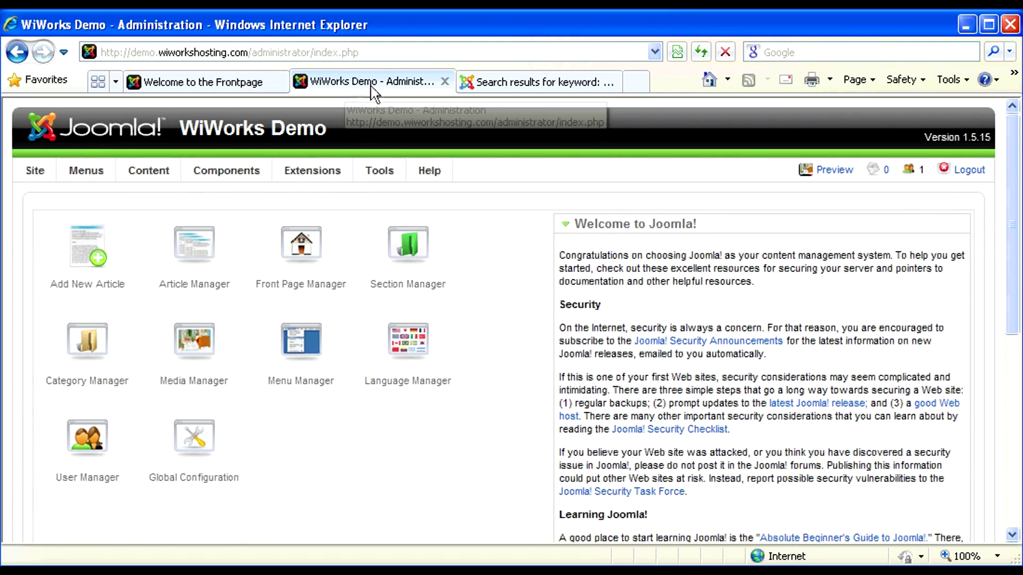